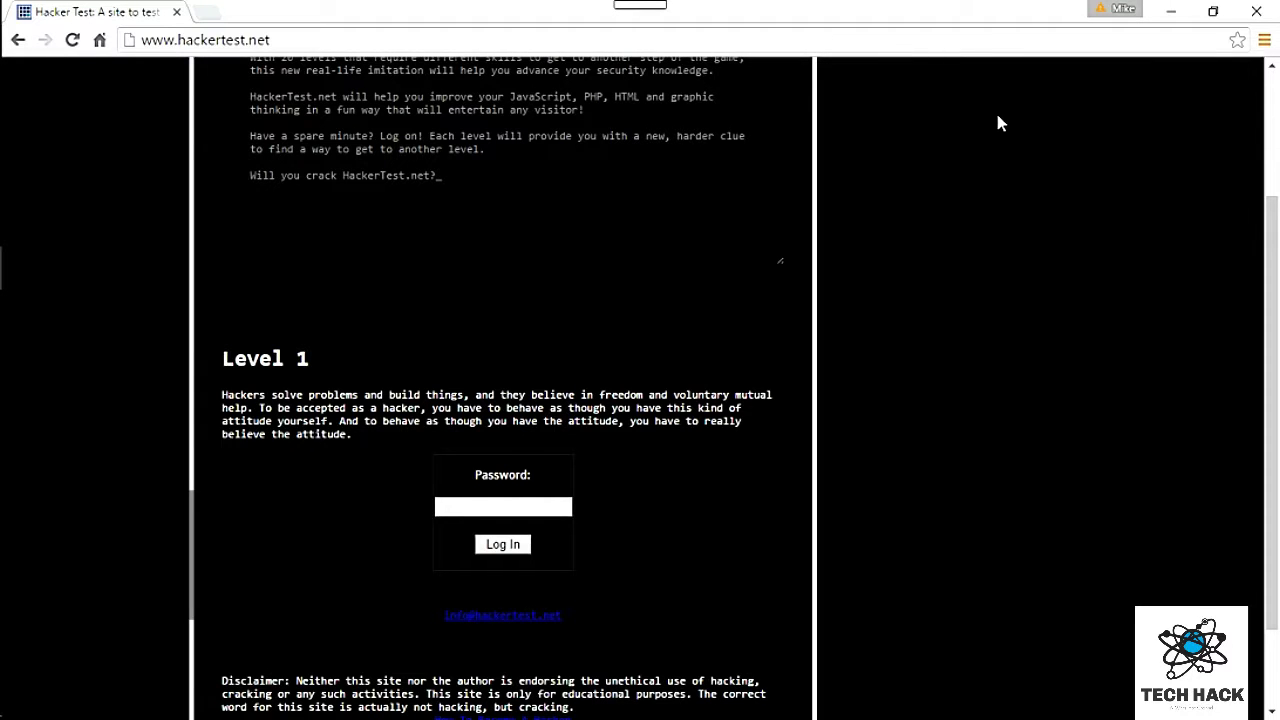
Step: Submit a guessed password in the Level 1 password field
{"action": "scroll", "coordinate": [1000, 125], "scroll_direction": "up", "scroll_amount": 2}
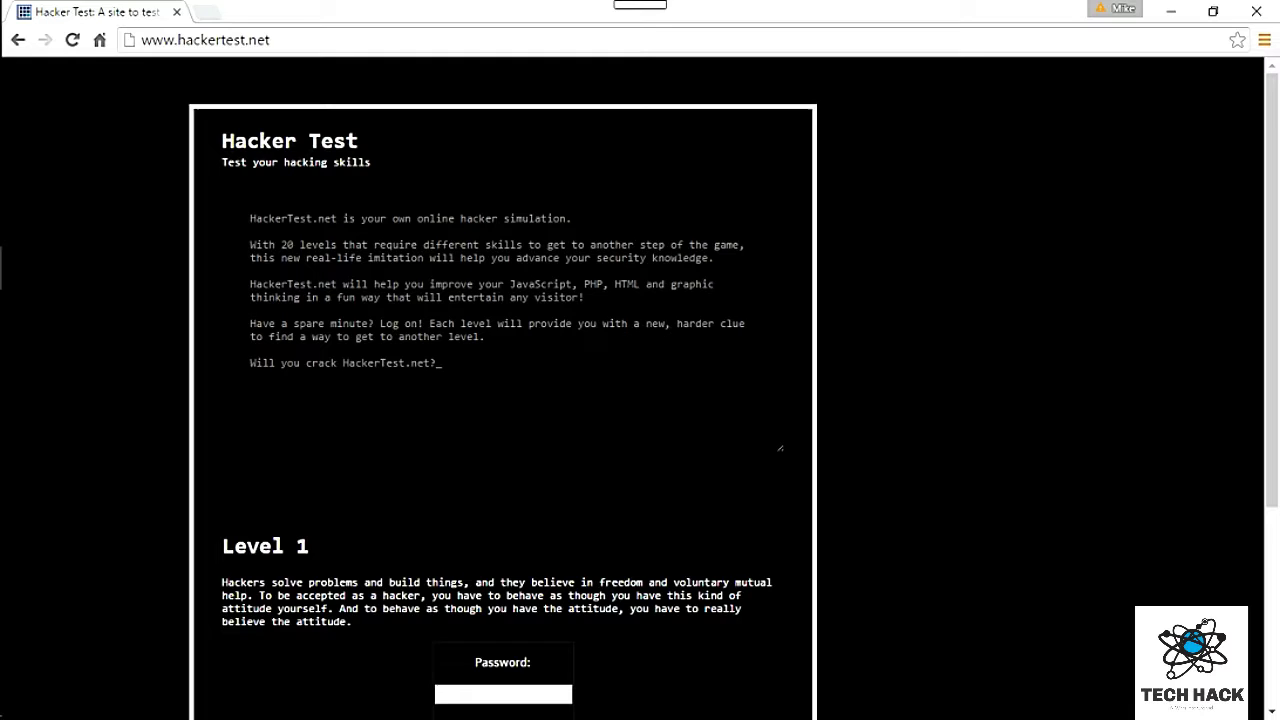
{"action": "scroll", "coordinate": [391, 574], "scroll_direction": "down", "scroll_amount": 2}
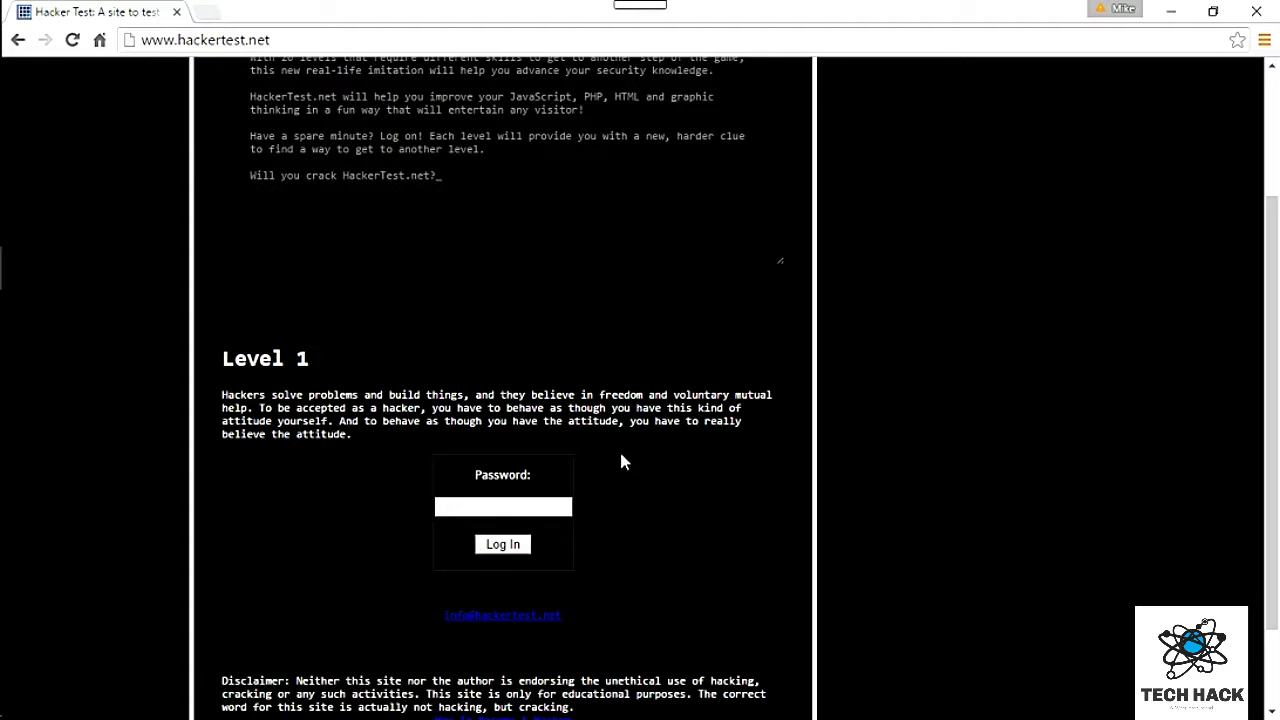
{"action": "scroll", "coordinate": [655, 460], "scroll_direction": "up", "scroll_amount": 2}
{"action": "scroll", "coordinate": [655, 458], "scroll_direction": "down", "scroll_amount": 1}
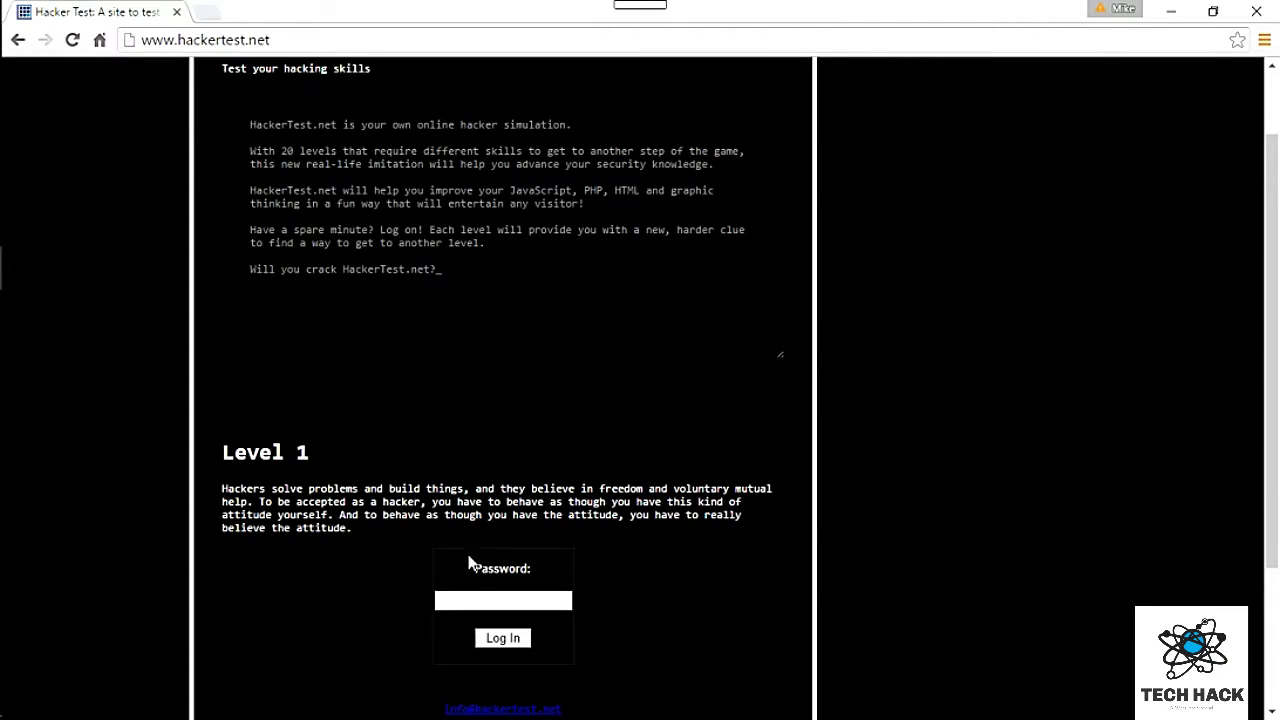
{"action": "left_click", "coordinate": [488, 600]}
{"action": "type", "text": "kikk"}
{"action": "left_click", "coordinate": [520, 638]}
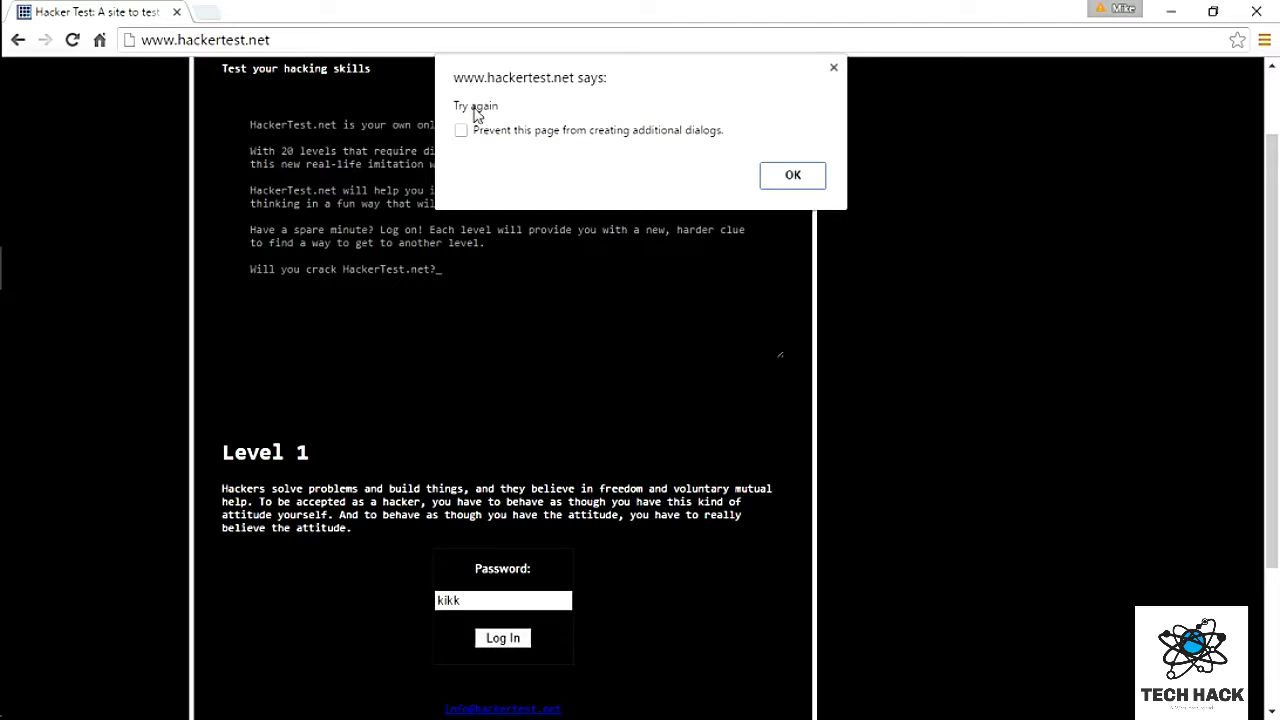
Step: Dismiss the Try again alert and open View page source in a new tab
{"action": "left_click", "coordinate": [810, 178]}
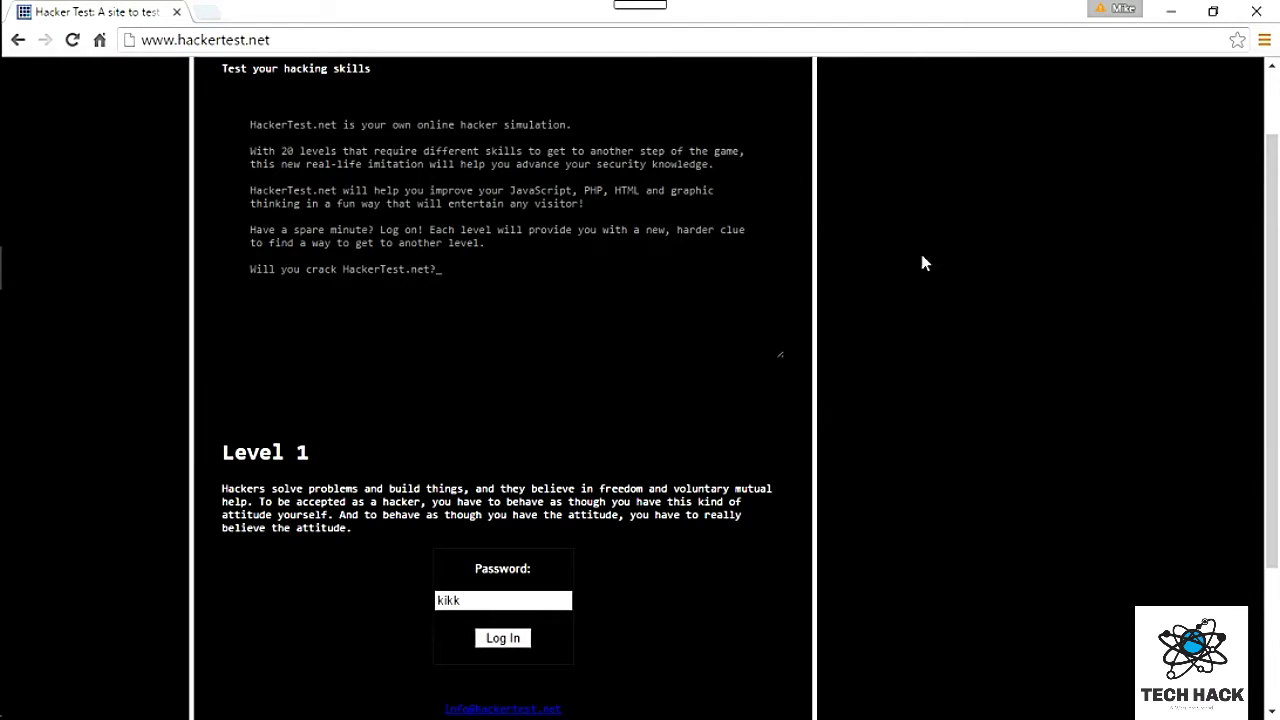
{"action": "right_click", "coordinate": [923, 226]}
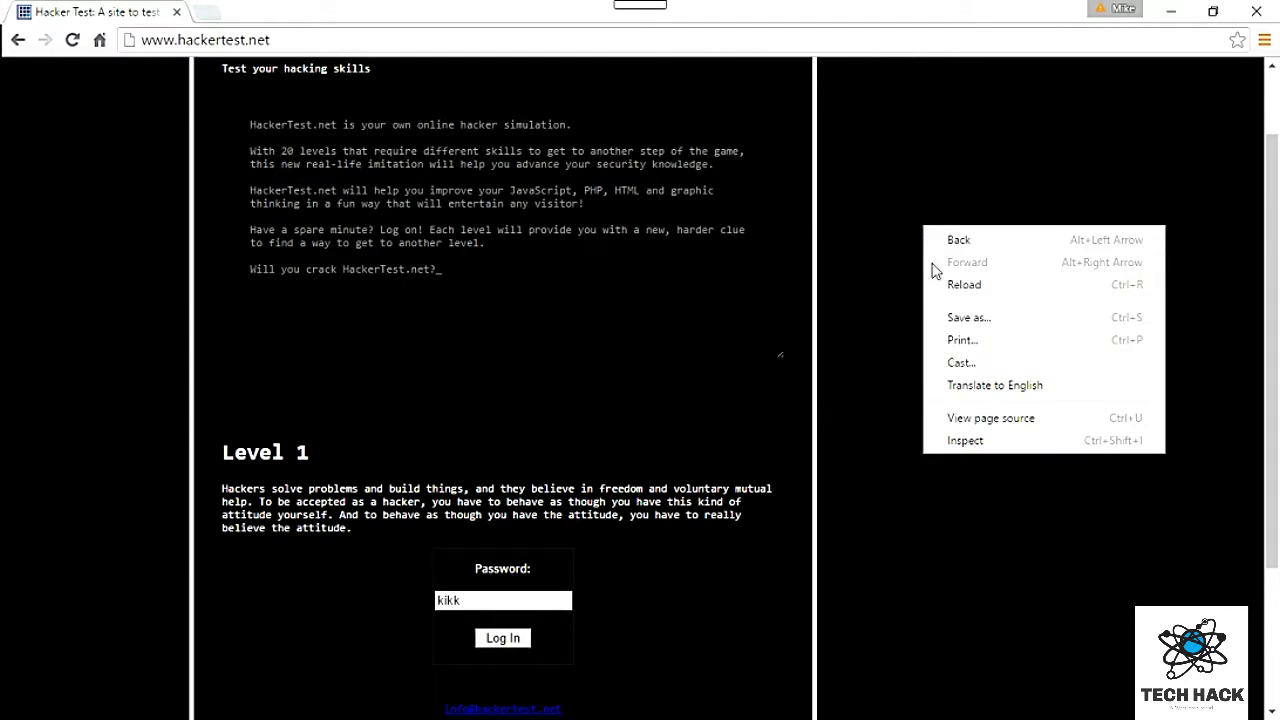
{"action": "left_click", "coordinate": [464, 310]}
{"action": "left_click", "coordinate": [464, 310]}
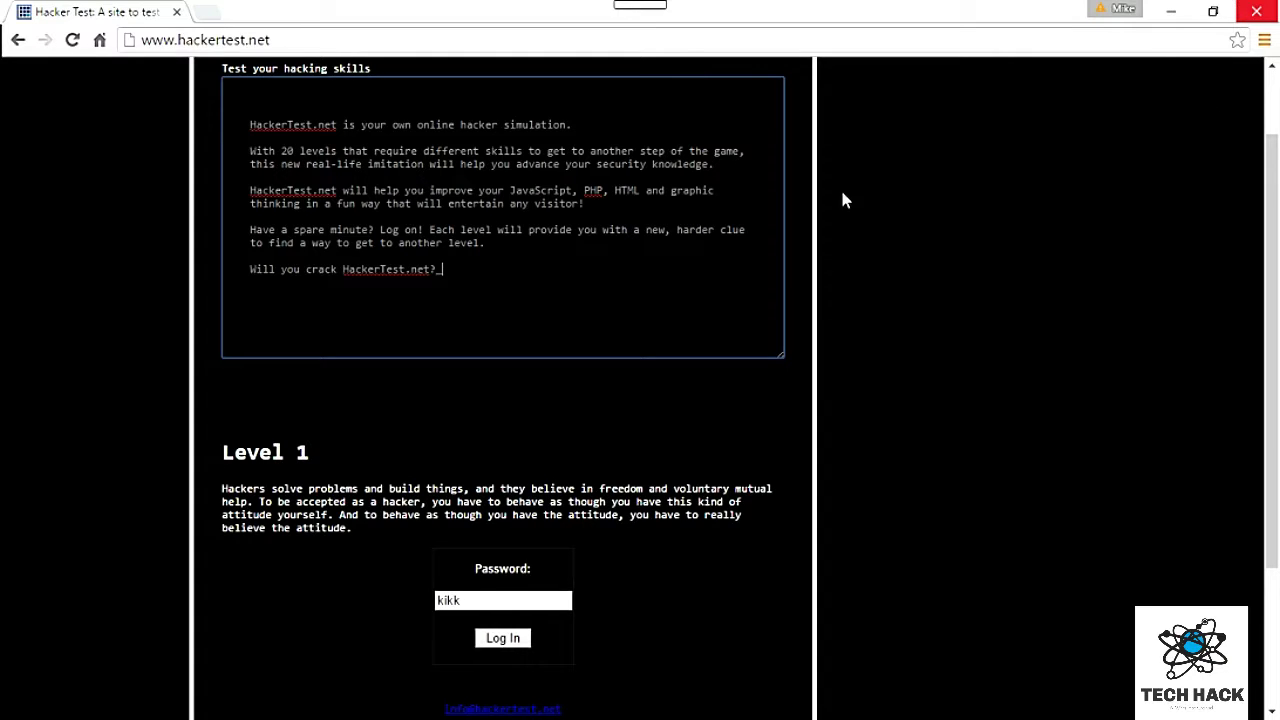
{"action": "right_click", "coordinate": [891, 220]}
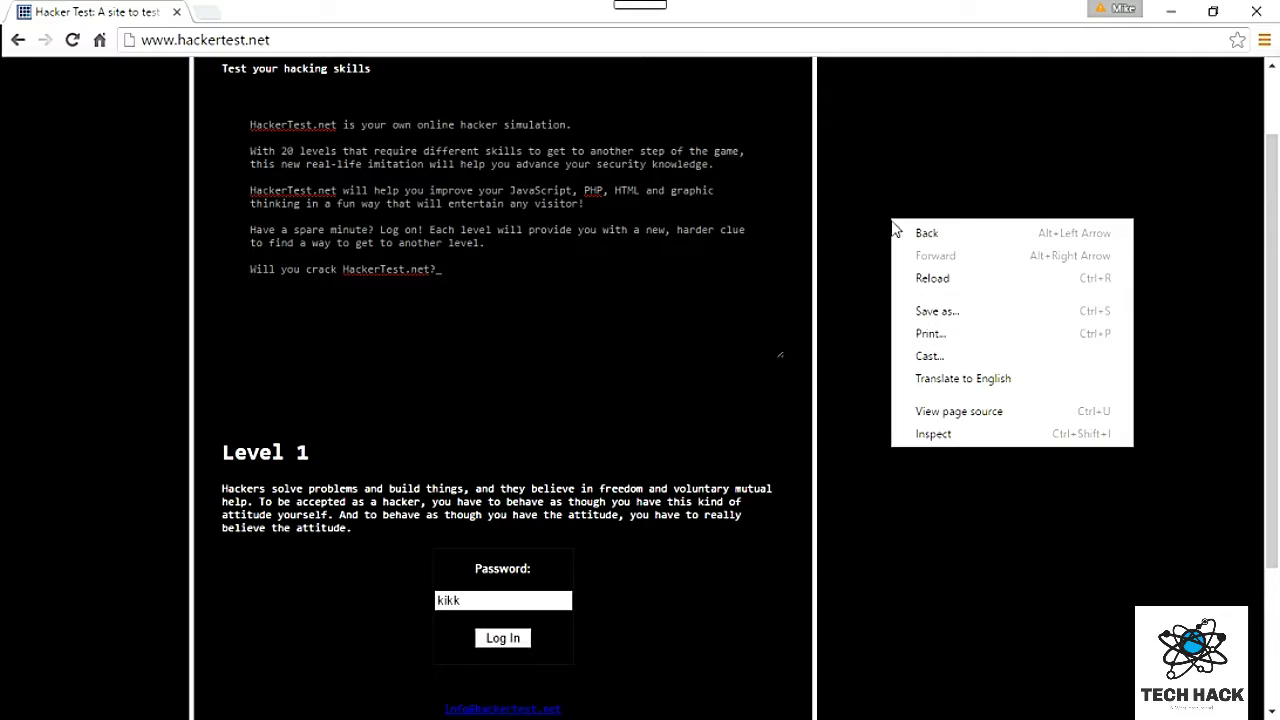
{"action": "left_click", "coordinate": [977, 420]}
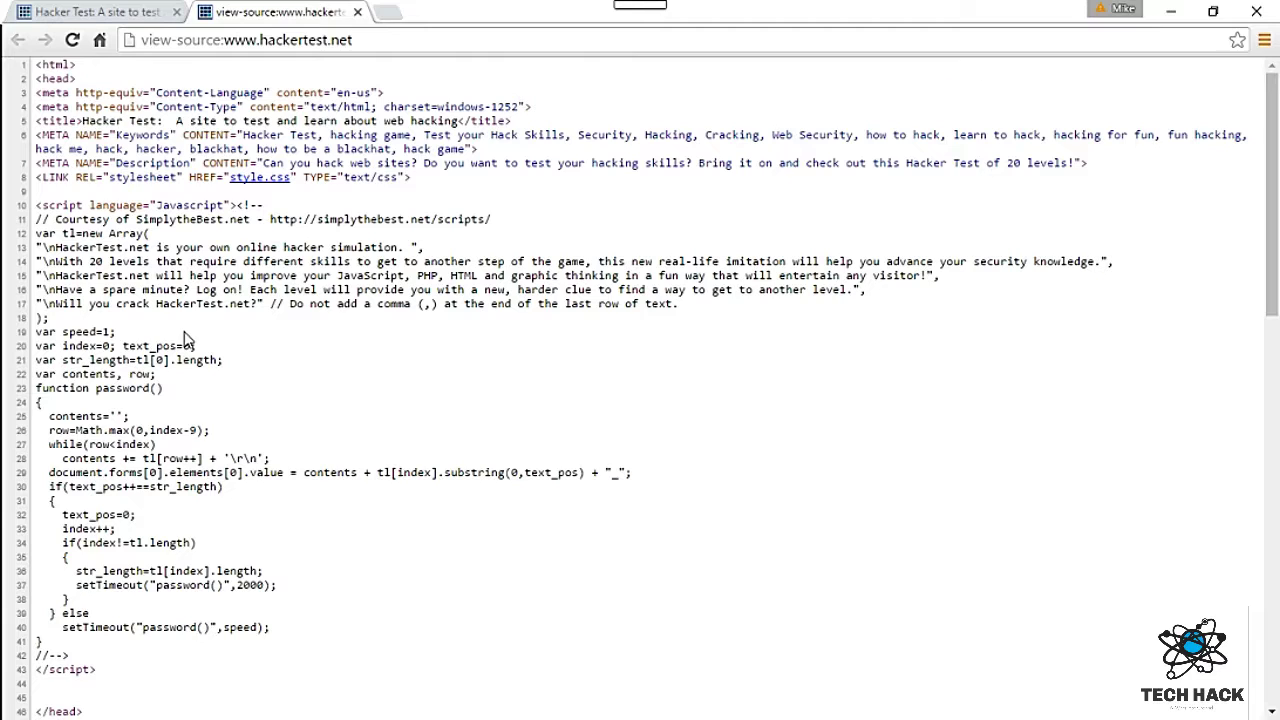
Step: Find 'password' in the page source and highlight the function password() line
{"action": "key", "text": "ctrl+f"}
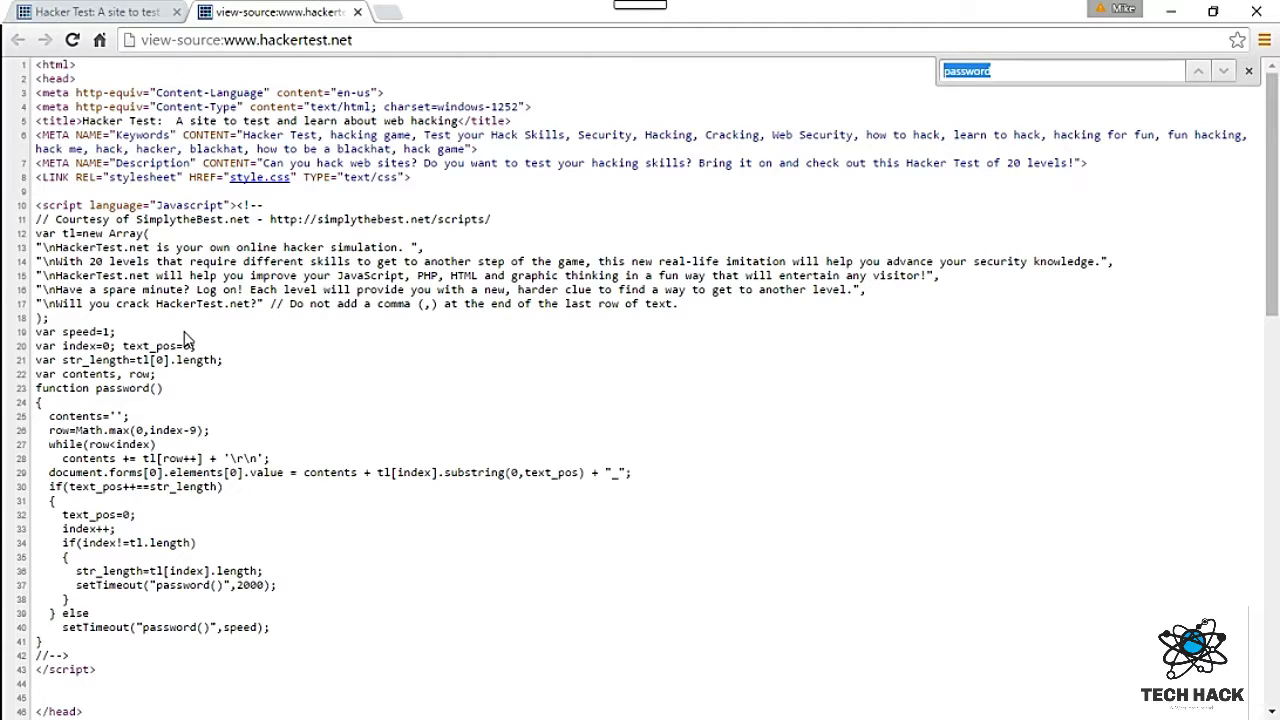
{"action": "key", "text": "BackSpace"}
{"action": "scroll", "coordinate": [298, 318], "scroll_direction": "down", "scroll_amount": 3}
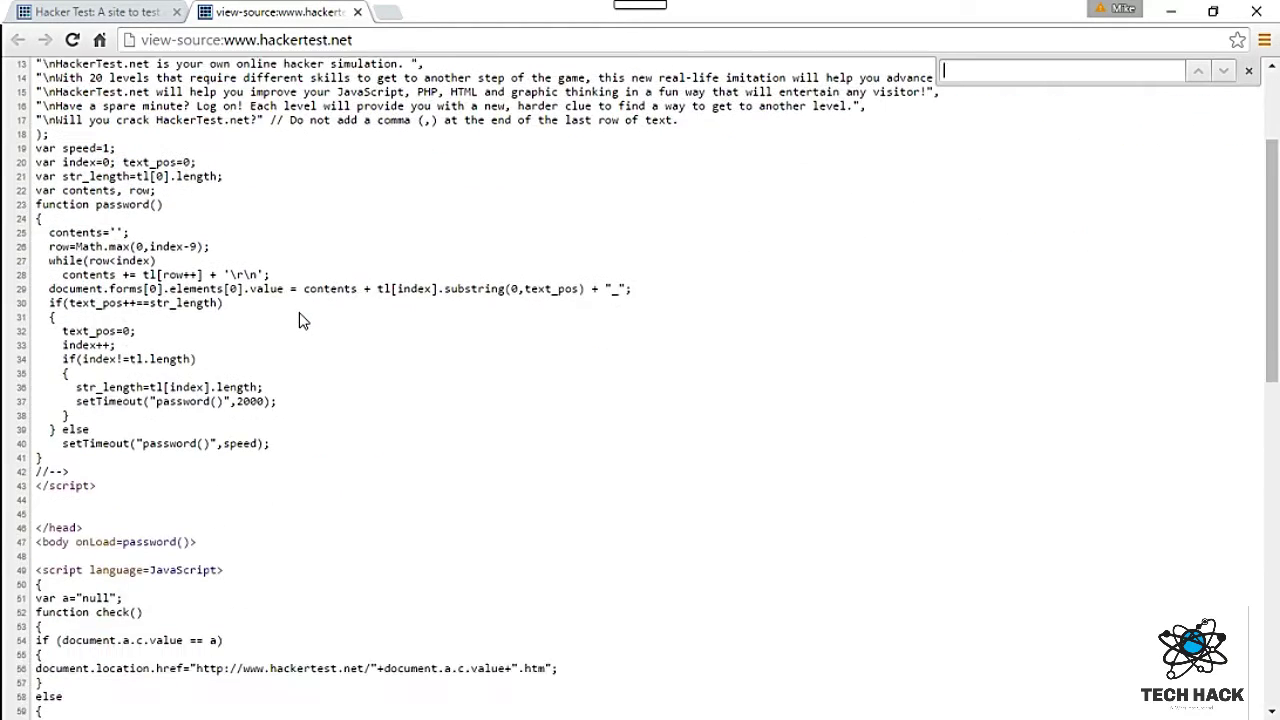
{"action": "scroll", "coordinate": [298, 318], "scroll_direction": "up", "scroll_amount": 3}
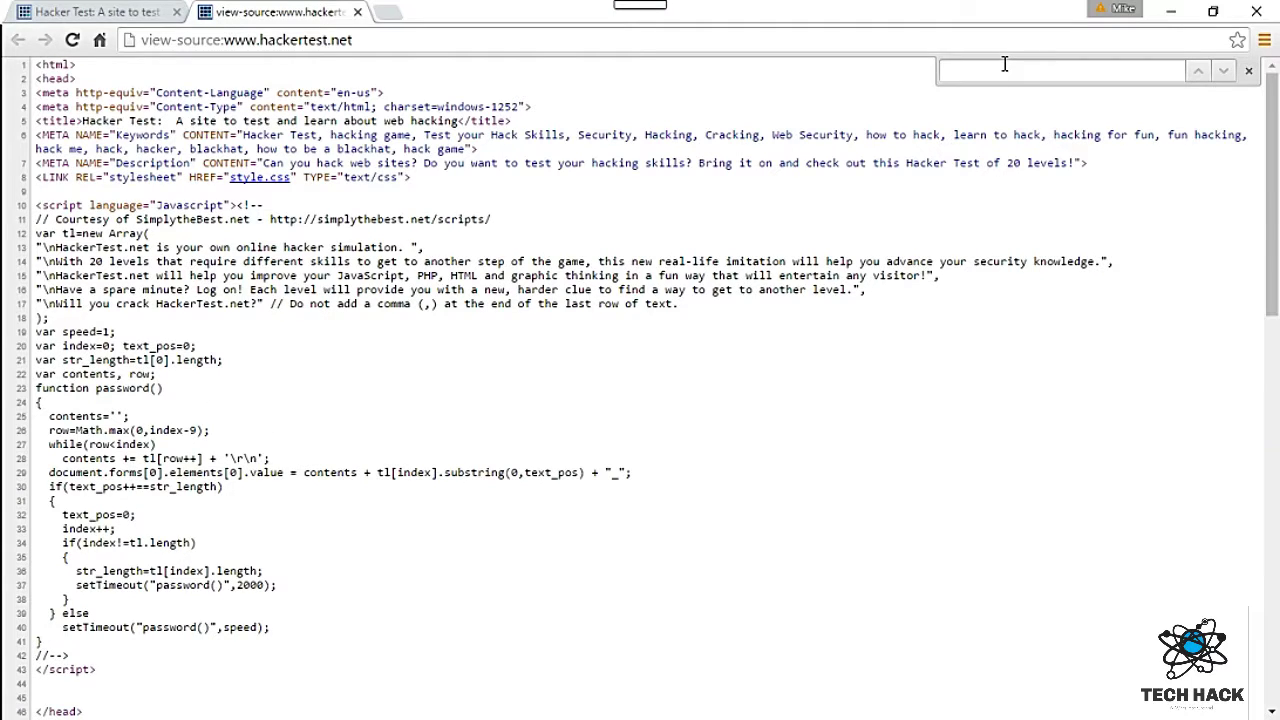
{"action": "type", "text": "password"}
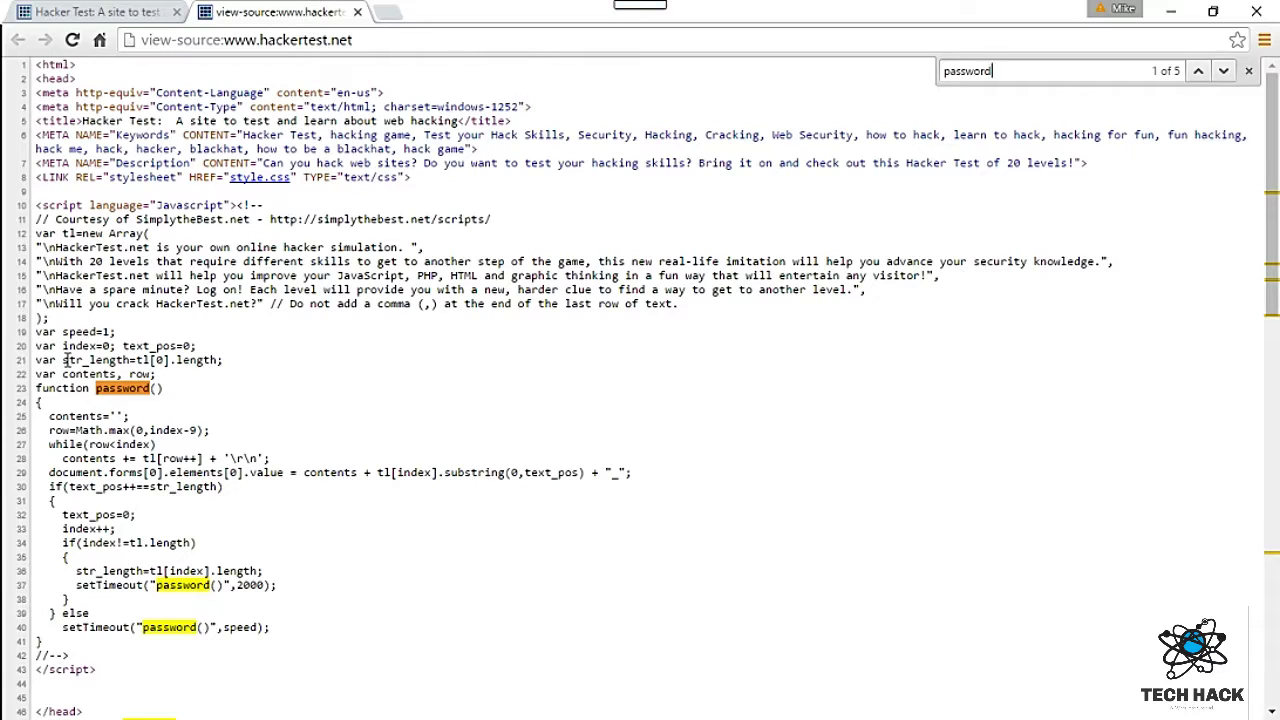
{"action": "left_click_drag", "start_coordinate": [38, 388], "coordinate": [168, 400]}
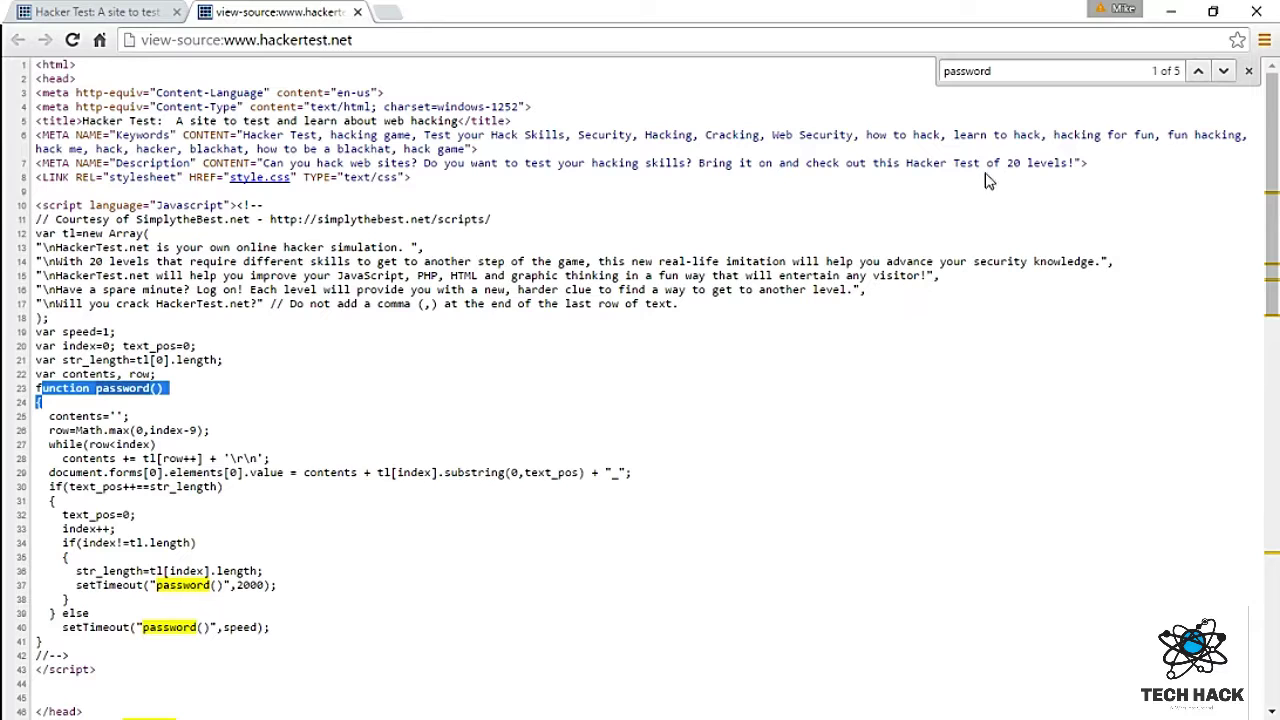
Step: Begin replacing the search term with 'function' (typed as 'fuction')
{"action": "left_click", "coordinate": [1022, 74]}
{"action": "double_click", "coordinate": [1022, 74]}
{"action": "type", "text": "fuction"}
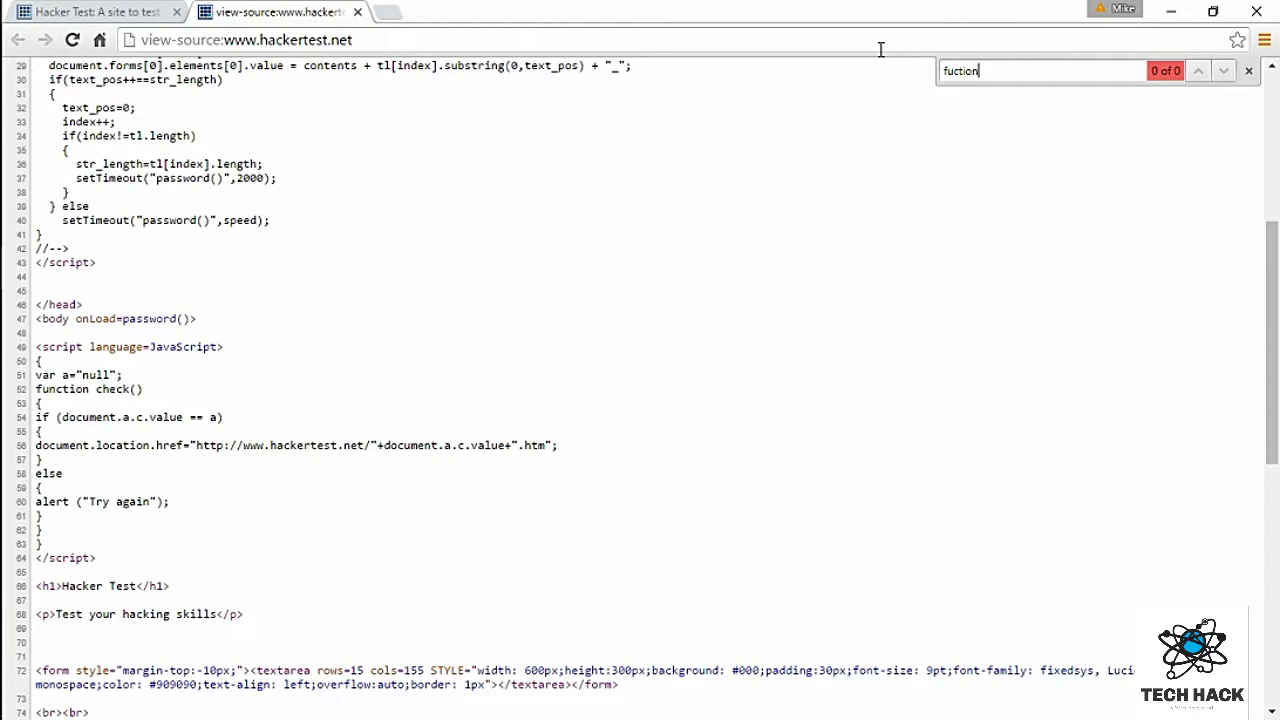
Step: Correct the search to 'function' and step through the matches to line 52
{"action": "key", "text": "BackSpace"}
{"action": "key", "text": "BackSpace"}
{"action": "key", "text": "BackSpace"}
{"action": "key", "text": "BackSpace"}
{"action": "key", "text": "BackSpace"}
{"action": "type", "text": "nc"}
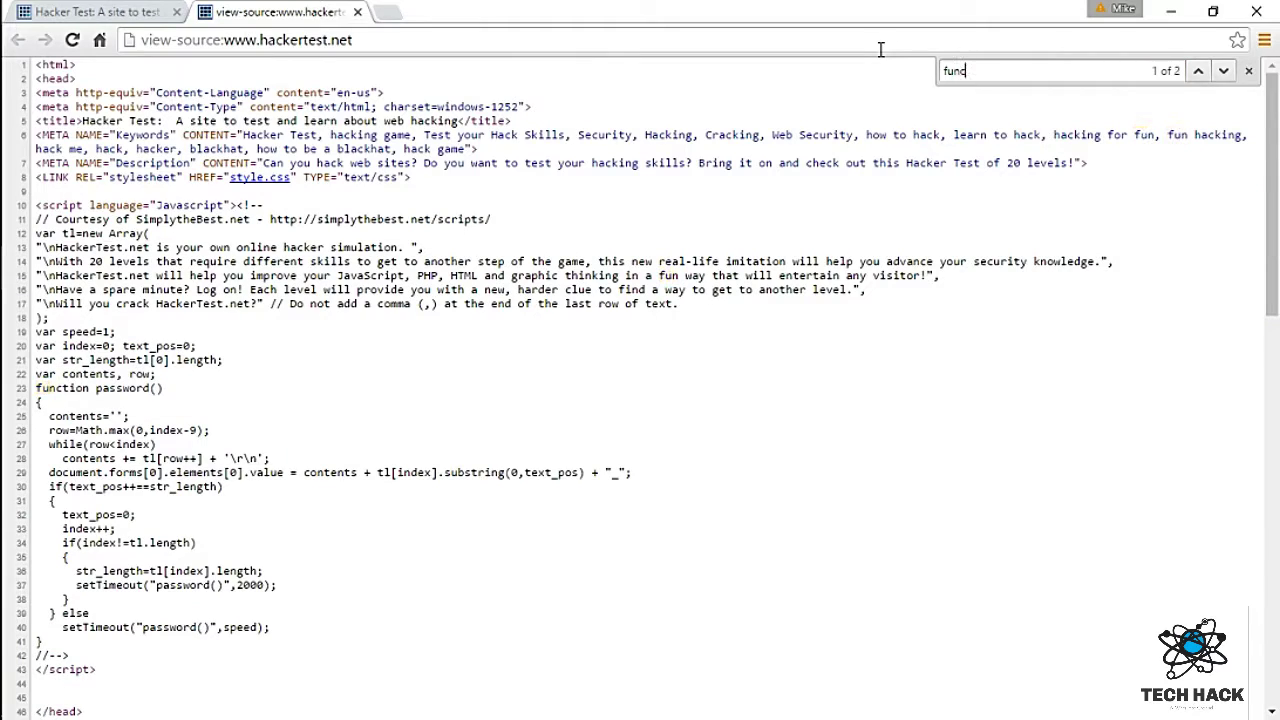
{"action": "type", "text": "tion"}
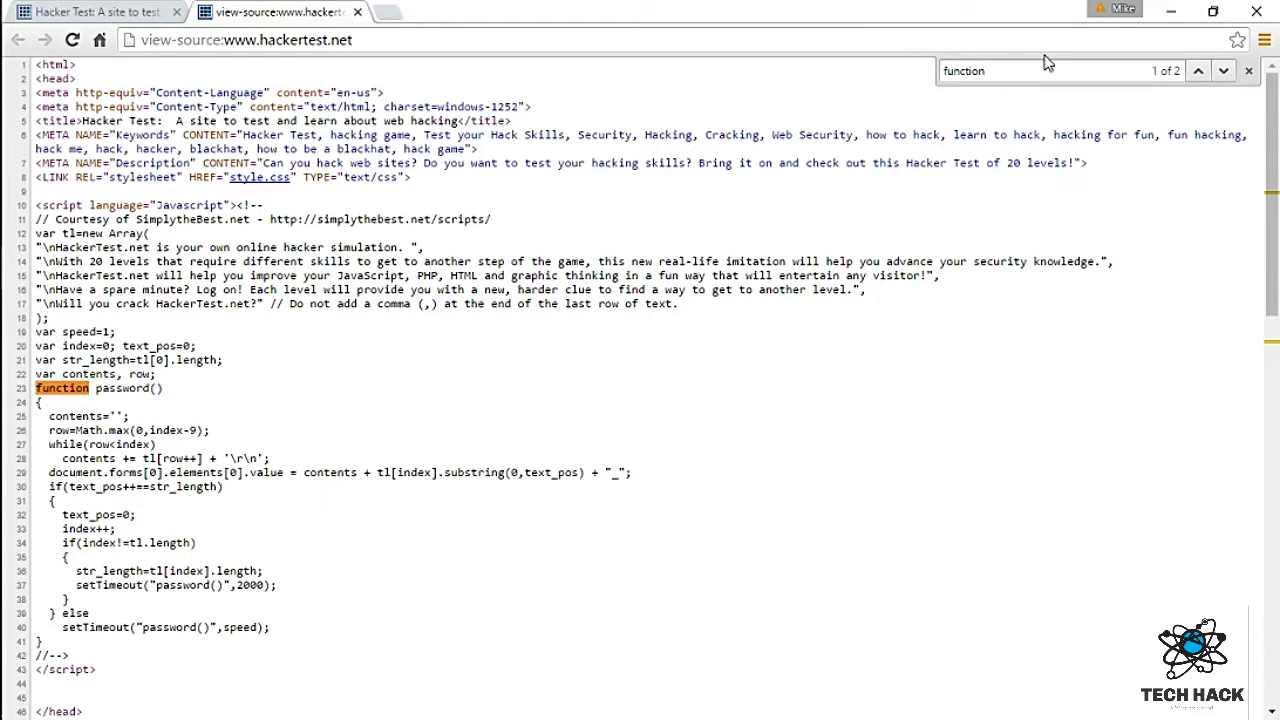
{"action": "left_click", "coordinate": [1223, 72]}
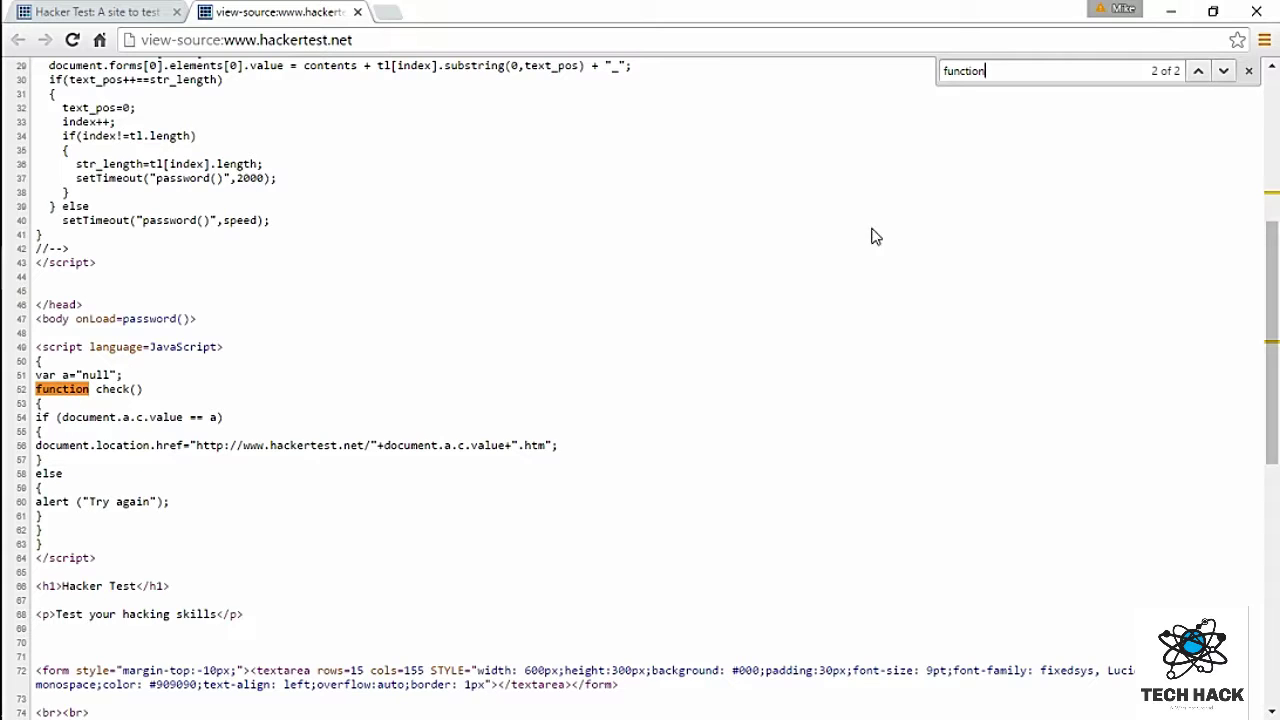
{"action": "left_click", "coordinate": [1197, 71]}
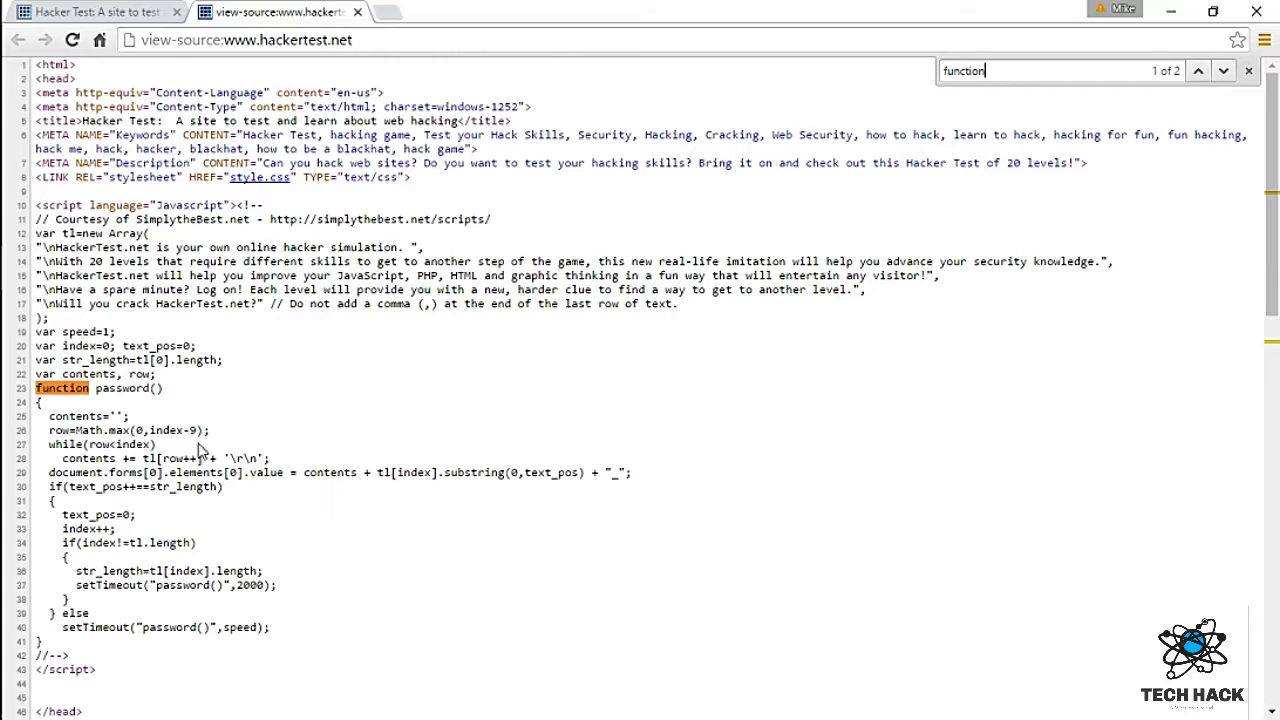
{"action": "left_click_drag", "start_coordinate": [36, 388], "coordinate": [331, 620]}
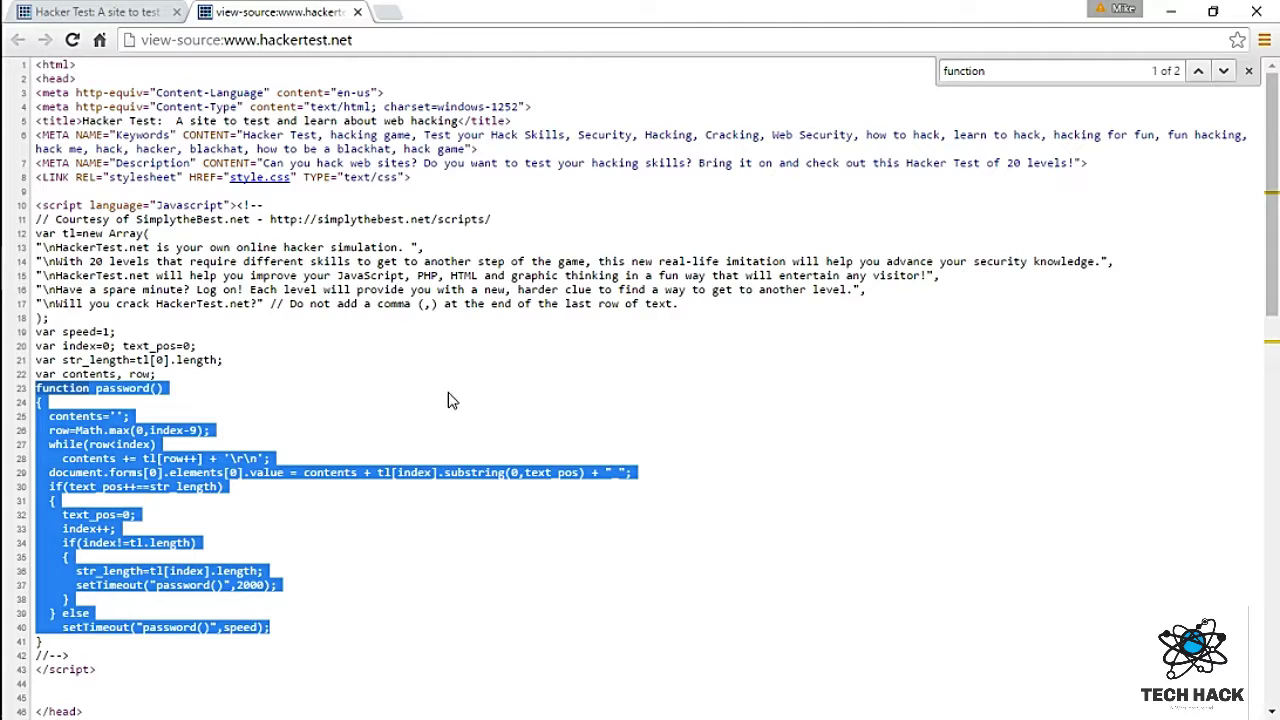
{"action": "left_click", "coordinate": [1224, 71]}
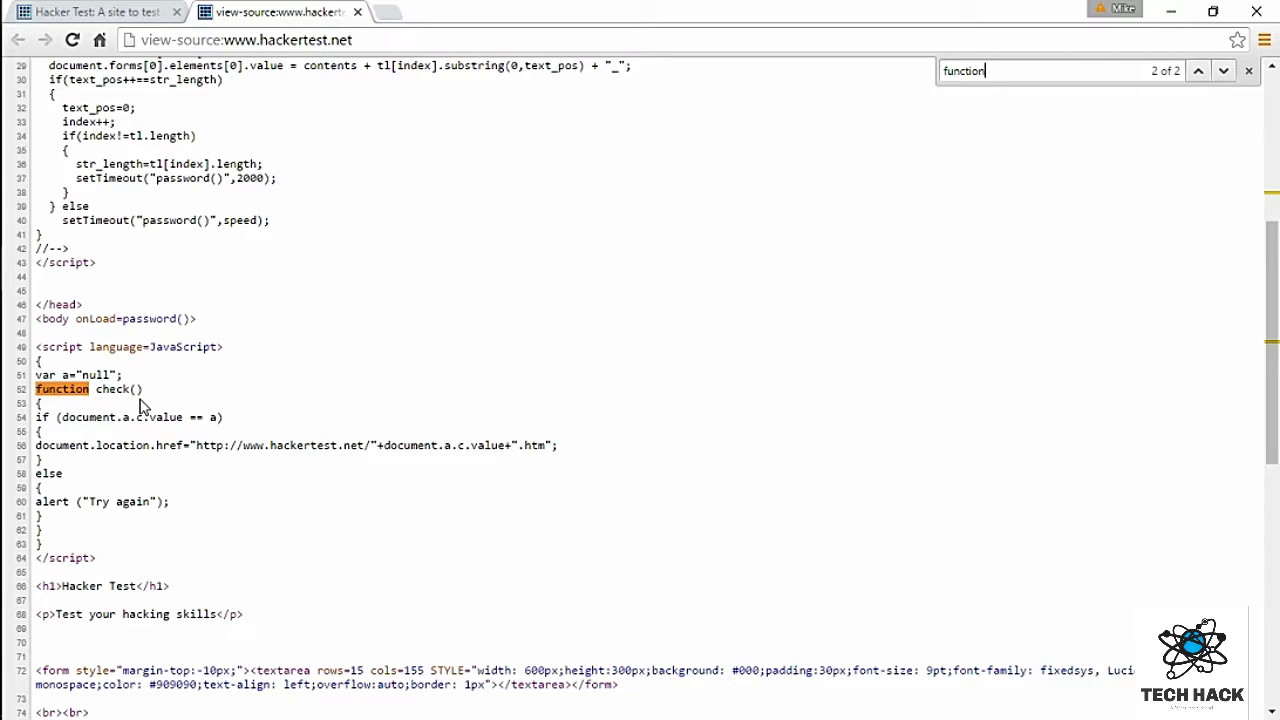
Step: Examine the check() script: Try again alert, redirect URL on line 56, var a on line 51
{"action": "left_click_drag", "start_coordinate": [92, 506], "coordinate": [140, 517]}
{"action": "left_click", "coordinate": [181, 476]}
{"action": "left_click_drag", "start_coordinate": [37, 389], "coordinate": [156, 428]}
{"action": "left_click", "coordinate": [130, 372]}
{"action": "left_click_drag", "start_coordinate": [41, 374], "coordinate": [206, 574]}
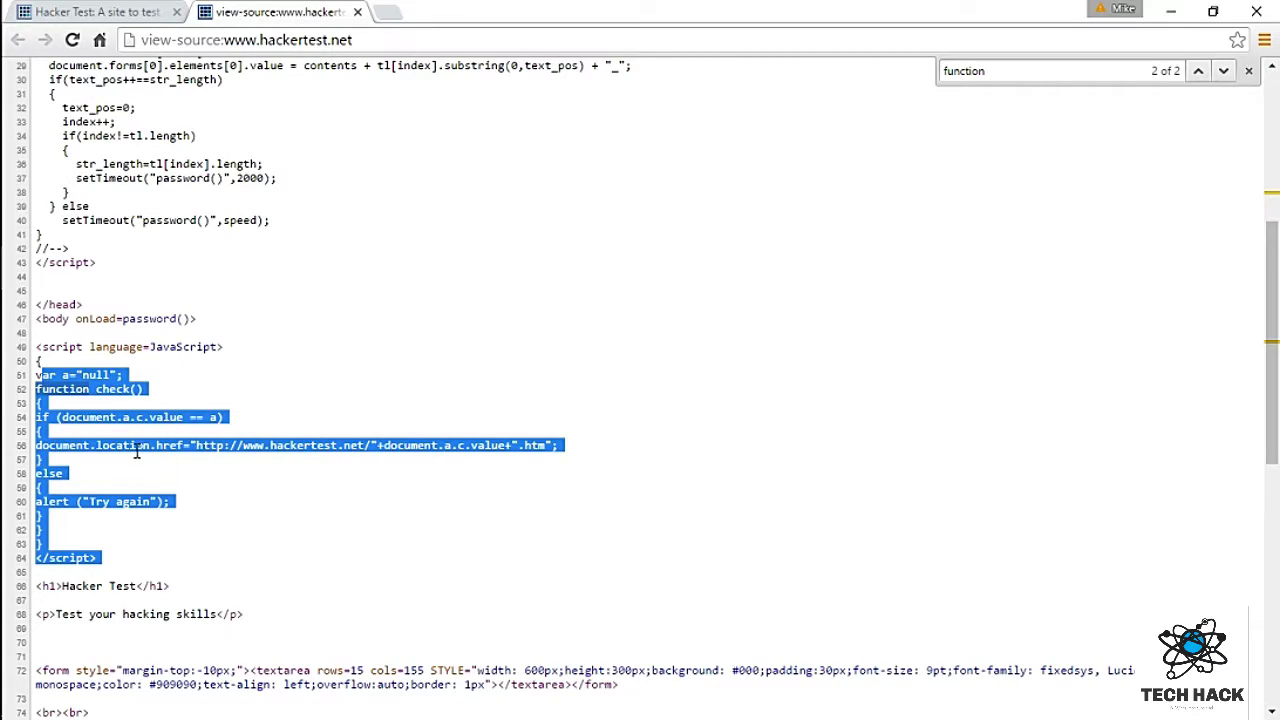
{"action": "left_click", "coordinate": [228, 503]}
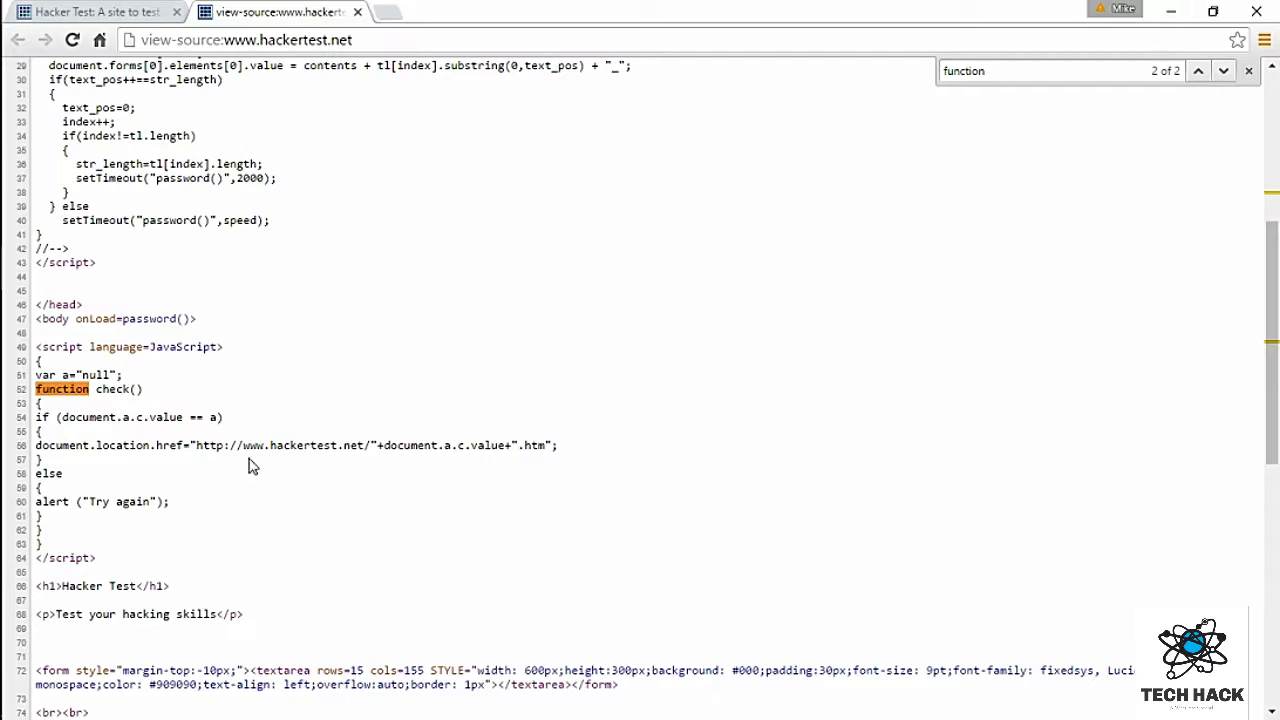
{"action": "left_click_drag", "start_coordinate": [197, 445], "coordinate": [486, 456]}
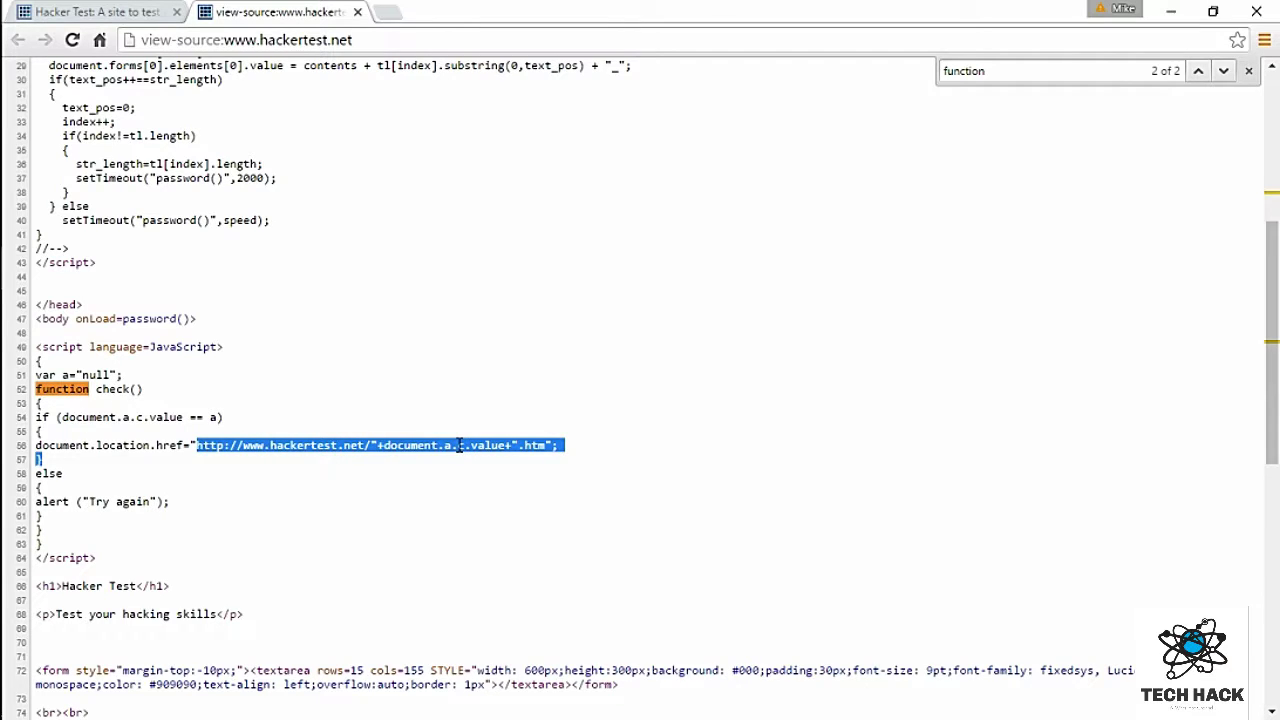
{"action": "triple_click", "coordinate": [160, 390]}
{"action": "left_click", "coordinate": [170, 376]}
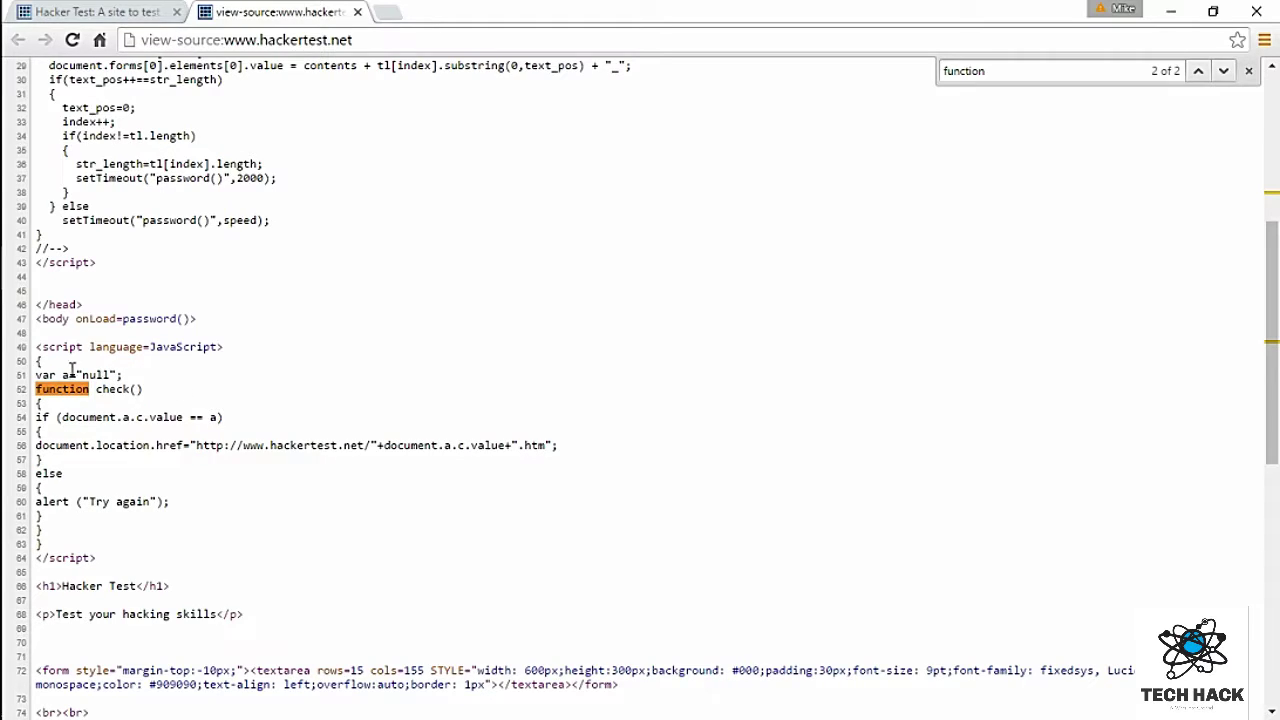
{"action": "left_click_drag", "start_coordinate": [38, 376], "coordinate": [73, 383]}
Step: On the Hacker Test tab, submit the var a value as the Level 1 password, then confirm it
{"action": "left_click", "coordinate": [95, 380]}
{"action": "left_click", "coordinate": [101, 13]}
{"action": "double_click", "coordinate": [513, 601]}
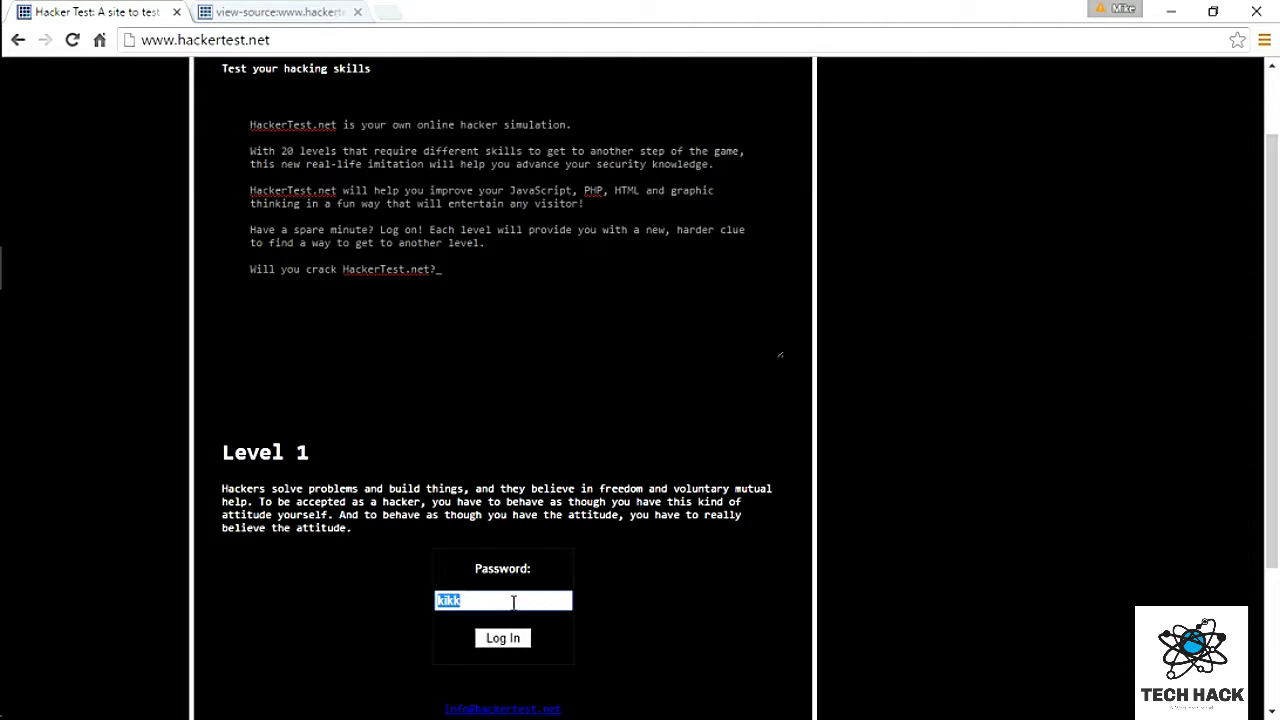
{"action": "type", "text": "null"}
{"action": "left_click", "coordinate": [505, 638]}
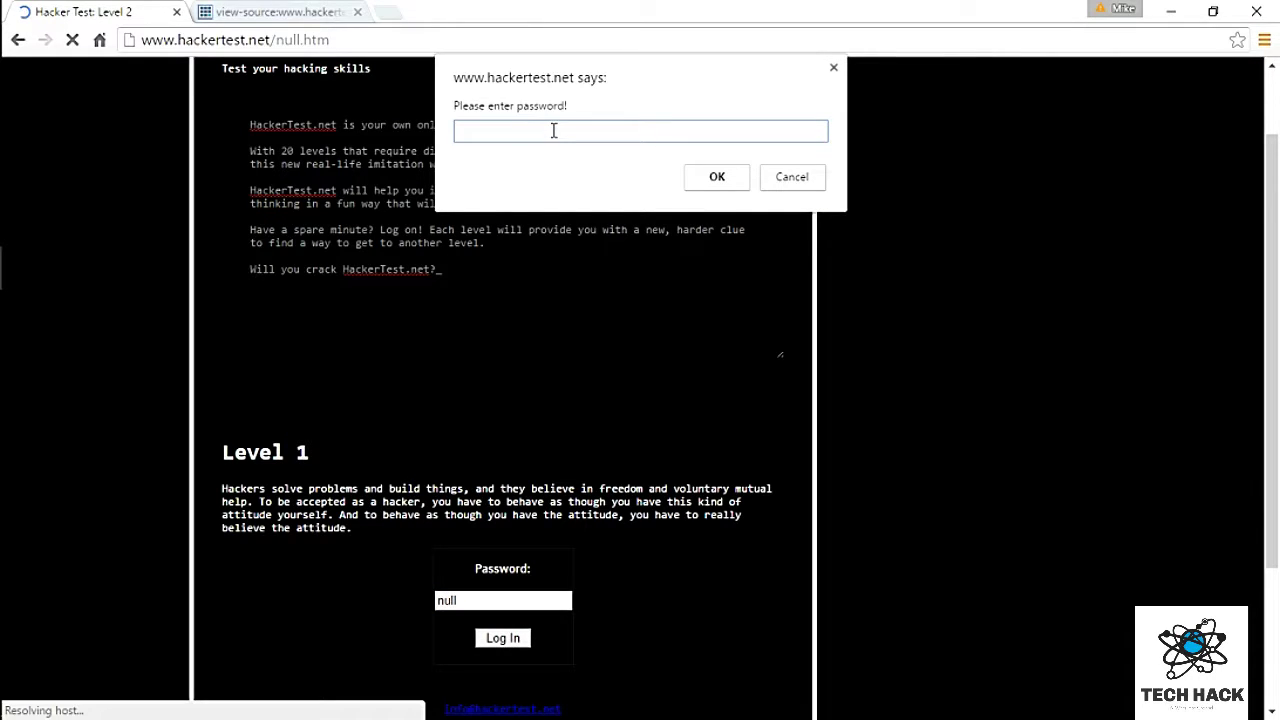
{"action": "type", "text": "null"}
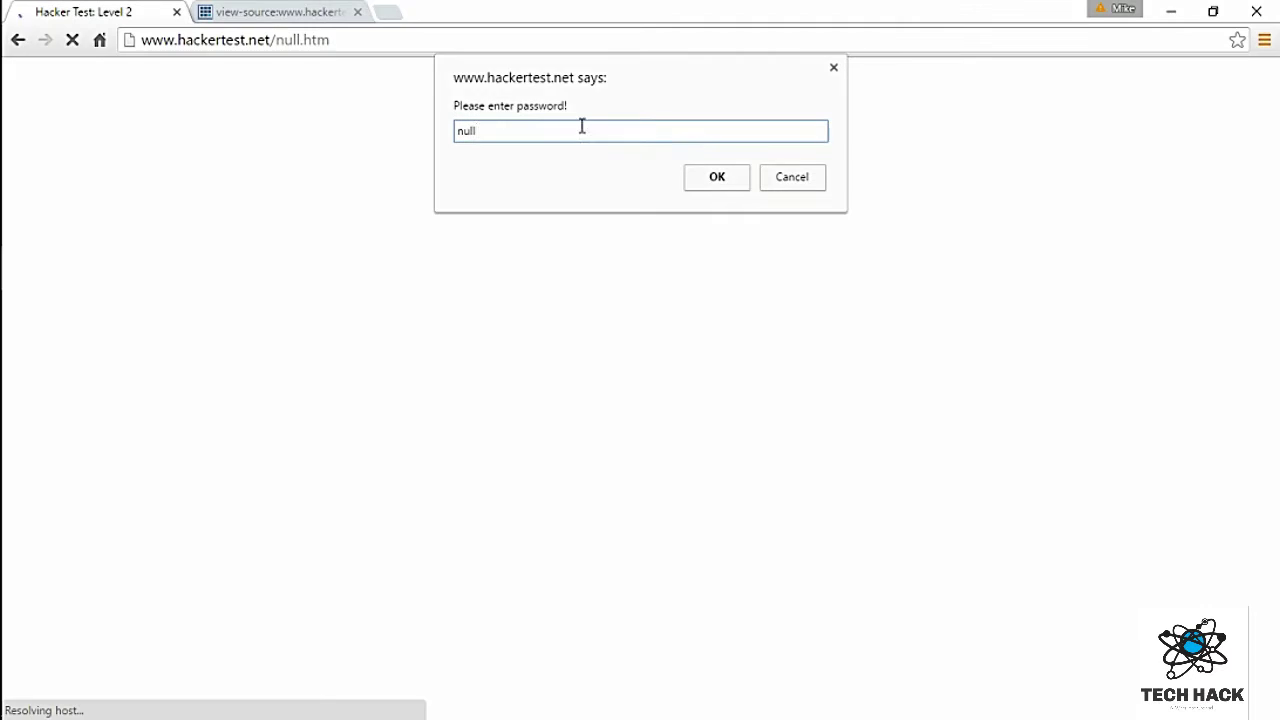
{"action": "left_click", "coordinate": [712, 182]}
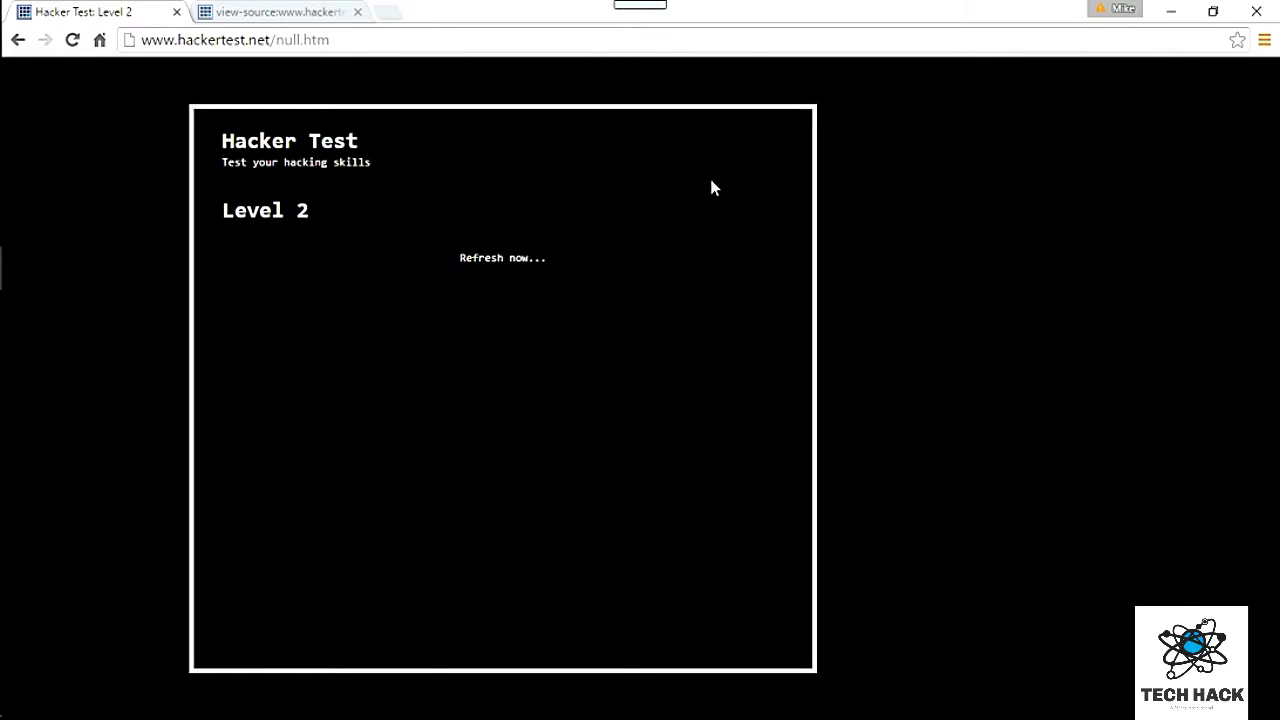